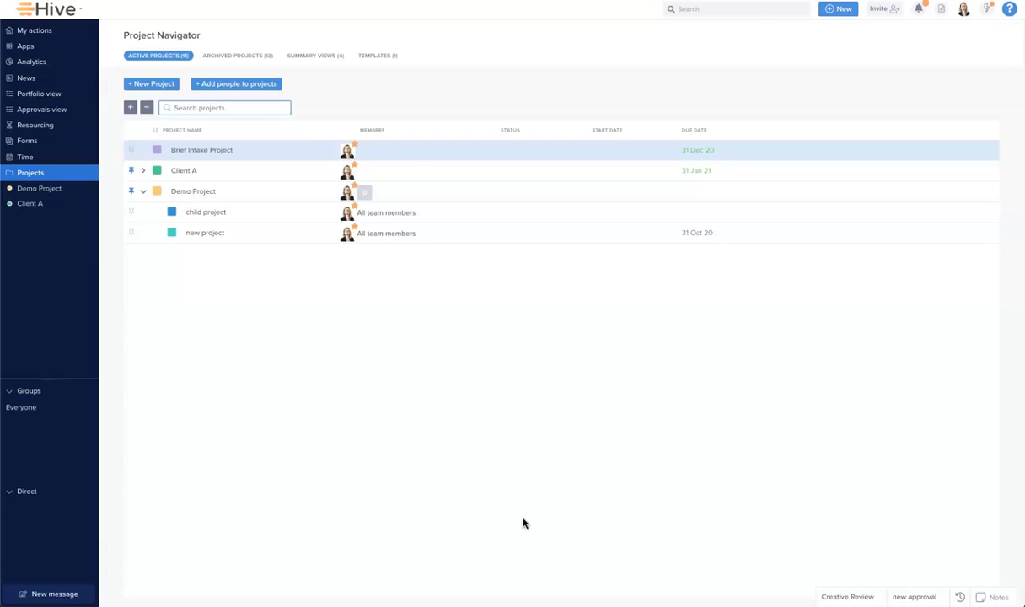
# Enable the Hive Mail app under My apps and connect it to a Google account with access allowed
pyautogui.click(24, 48)
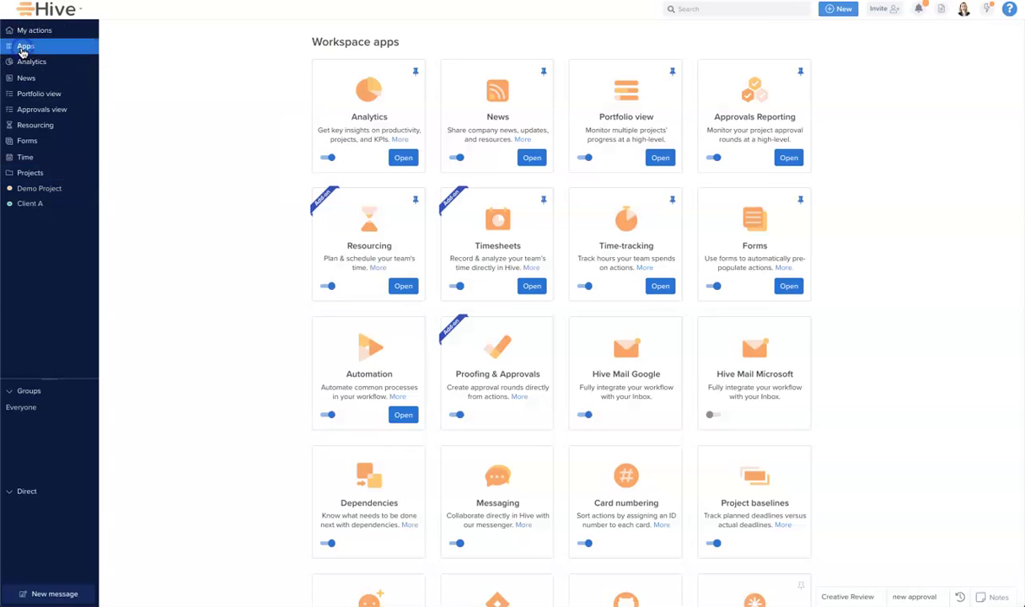
pyautogui.scroll(-8, 533, 396)
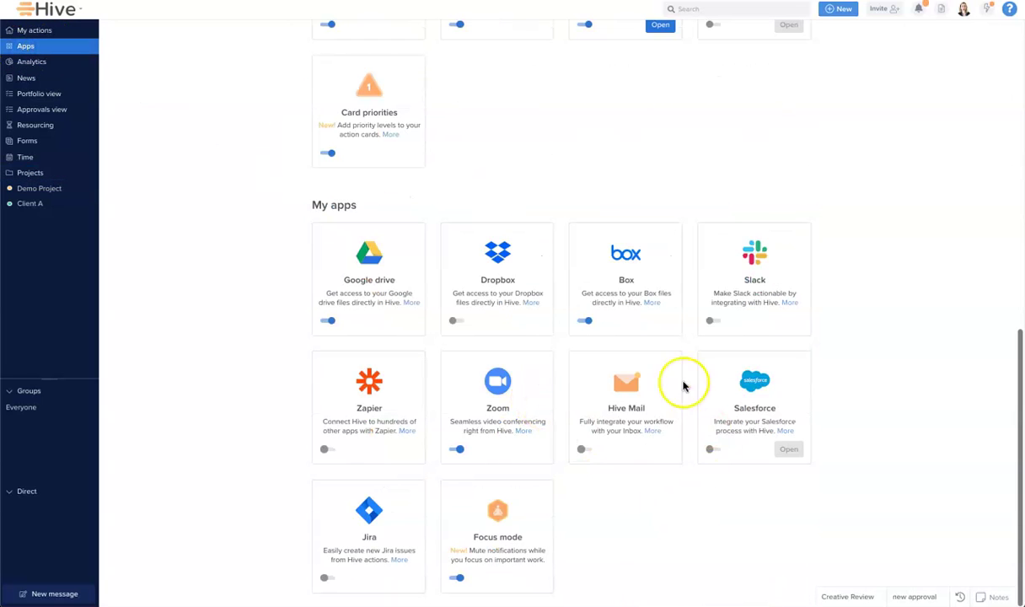
pyautogui.click(583, 449)
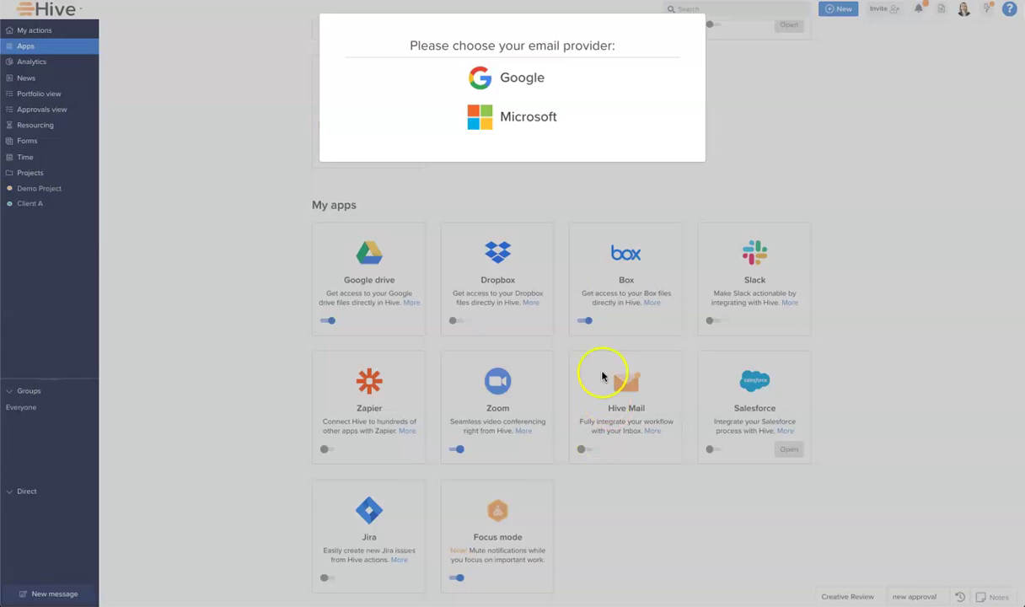
pyautogui.click(516, 76)
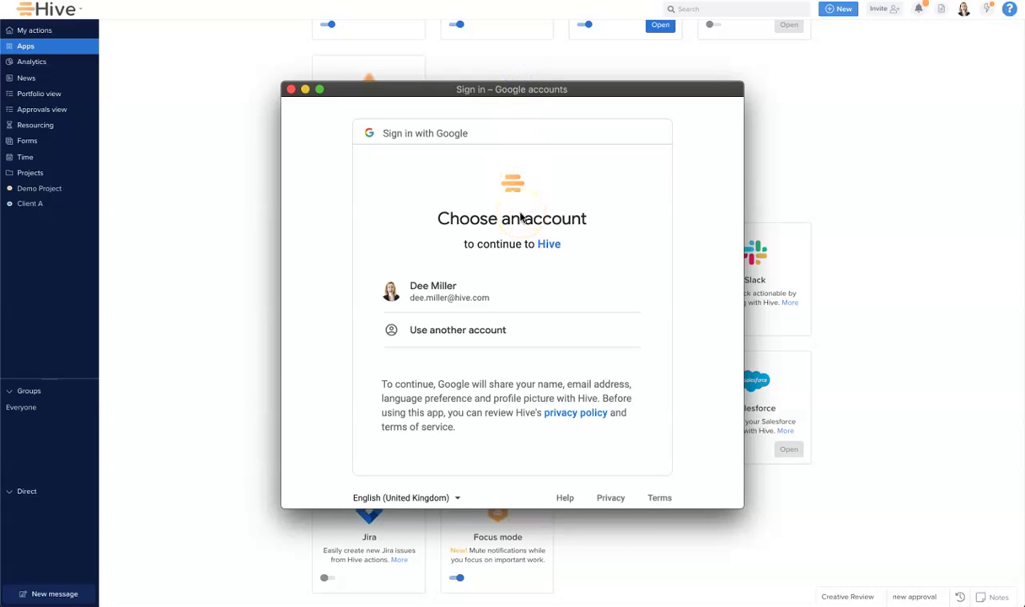
pyautogui.click(502, 286)
pyautogui.scroll(-5, 512, 314)
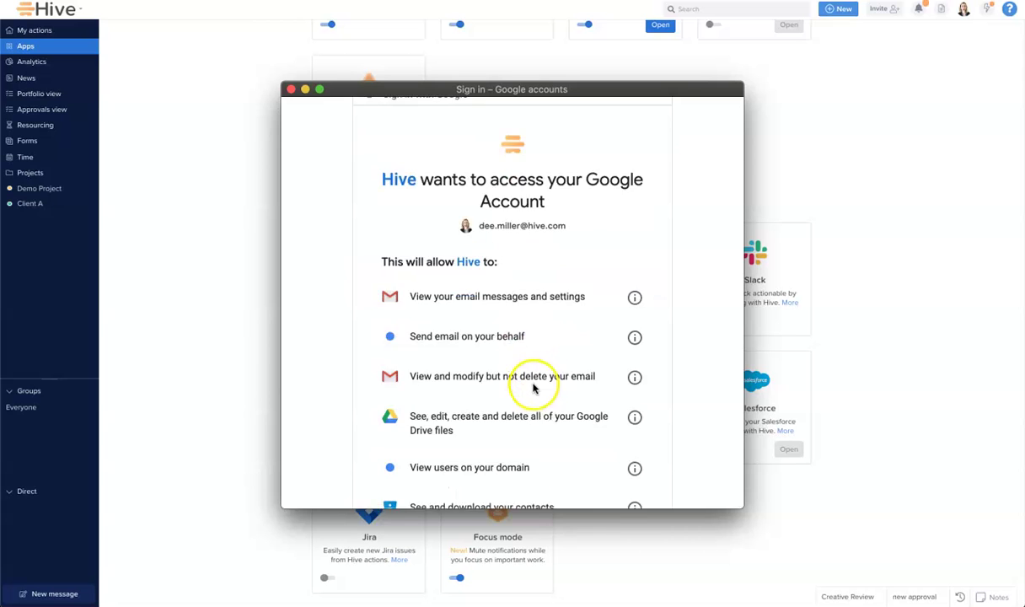
pyautogui.click(606, 408)
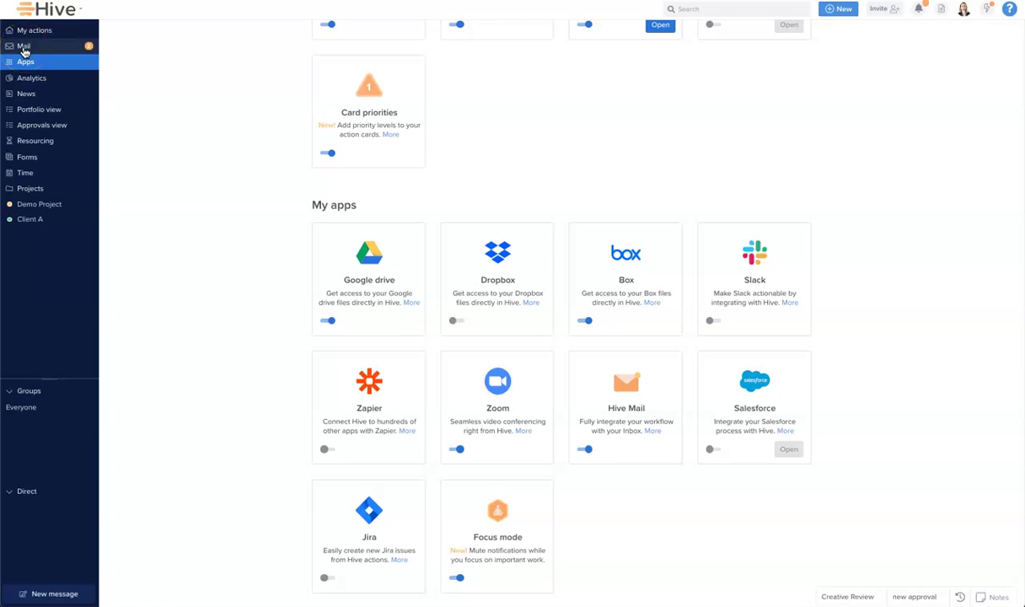
# Go to Mail and open the QBR Update email with its four-item checklist
pyautogui.click(29, 191)
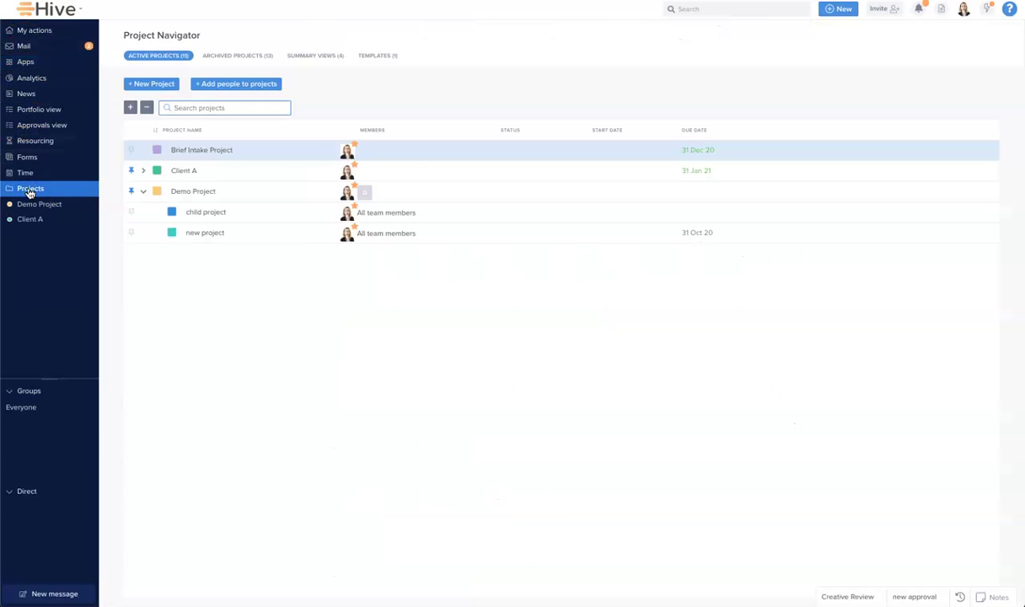
pyautogui.click(27, 45)
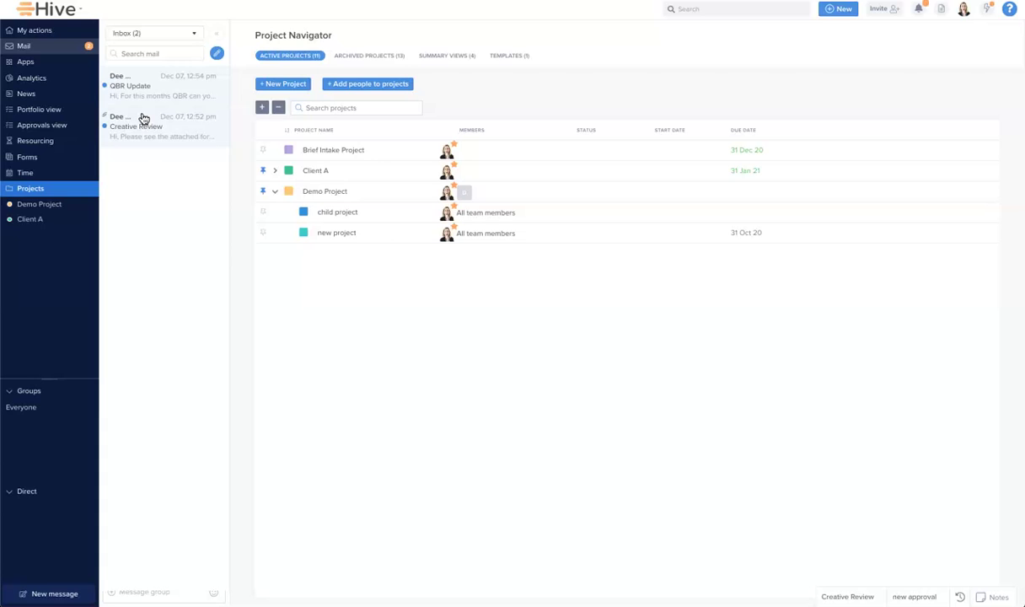
pyautogui.click(137, 91)
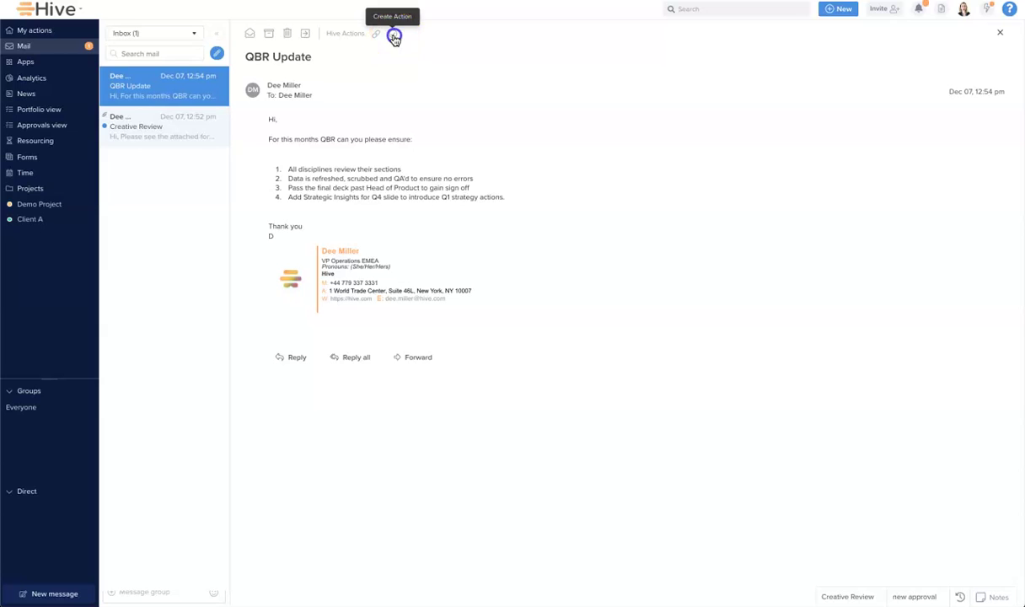
# Create an action card from the QBR Update email, due December 10
pyautogui.click(394, 39)
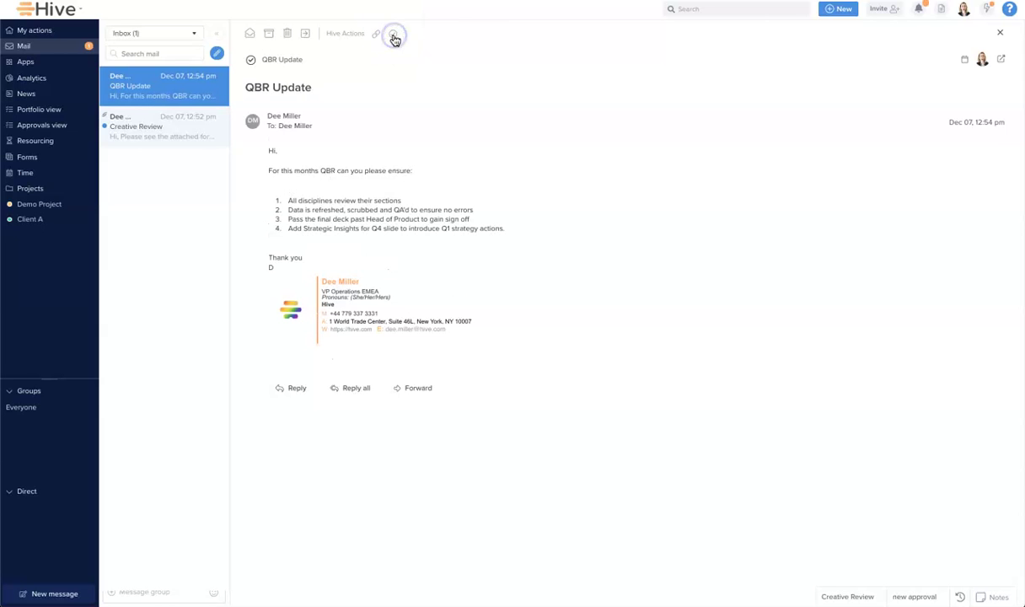
pyautogui.click(965, 61)
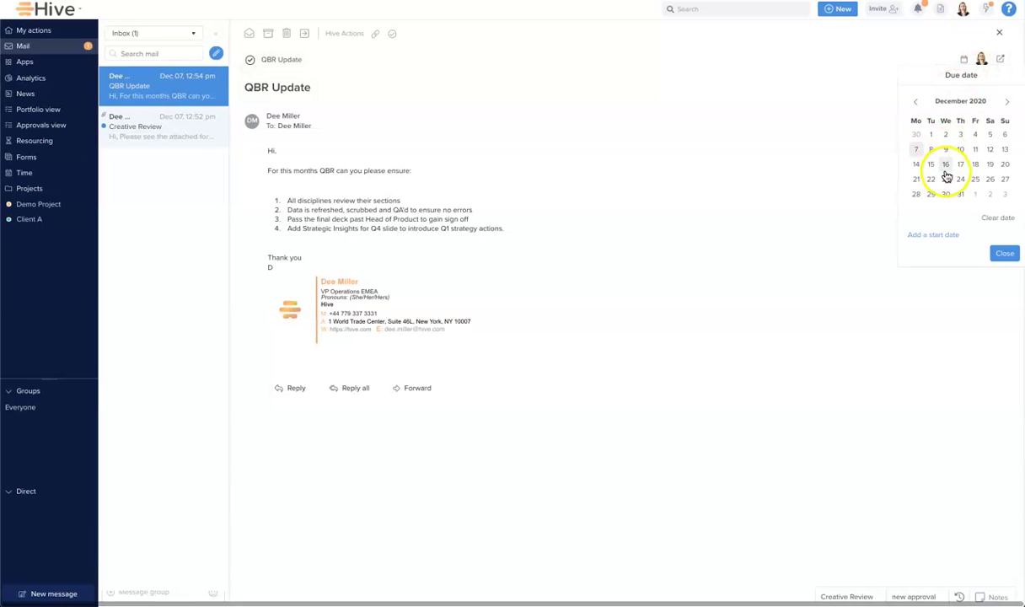
pyautogui.click(960, 149)
pyautogui.click(1005, 253)
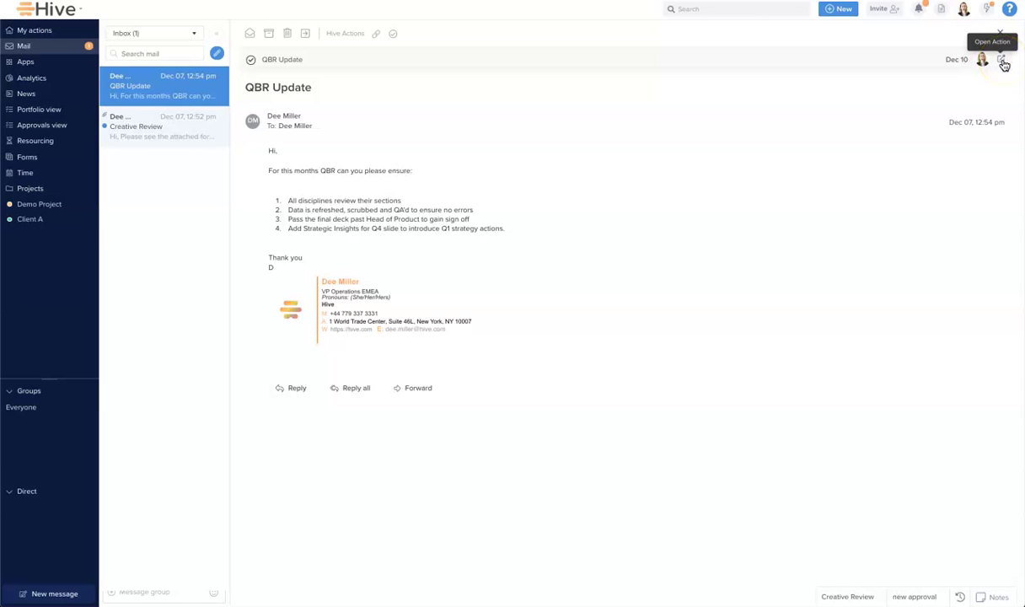
# Open the QBR Update action card and review its attached email thread, Dec 10 date and Unstarted status
pyautogui.click(1002, 61)
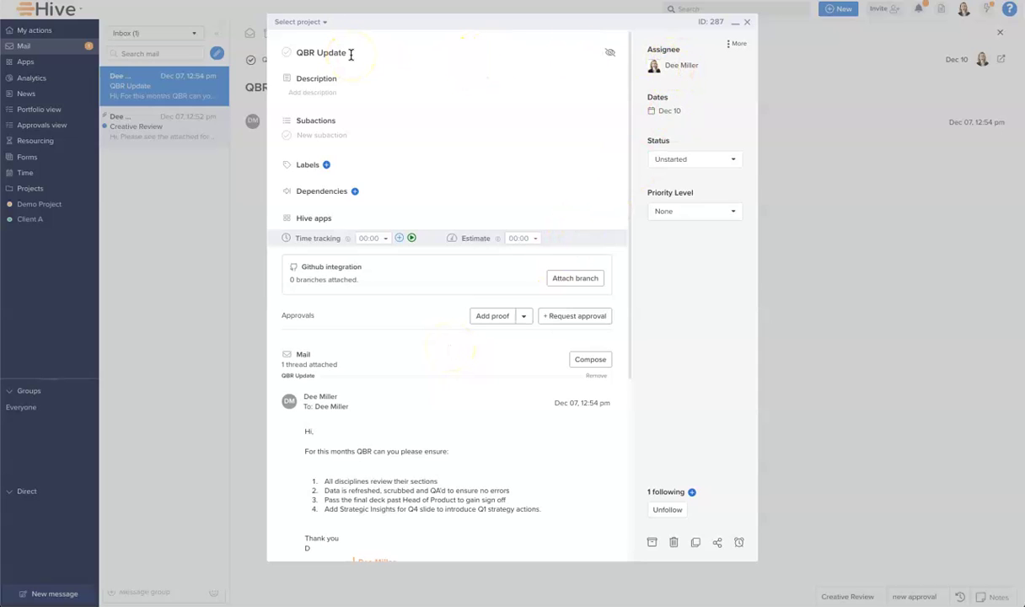
pyautogui.scroll(-5, 389, 423)
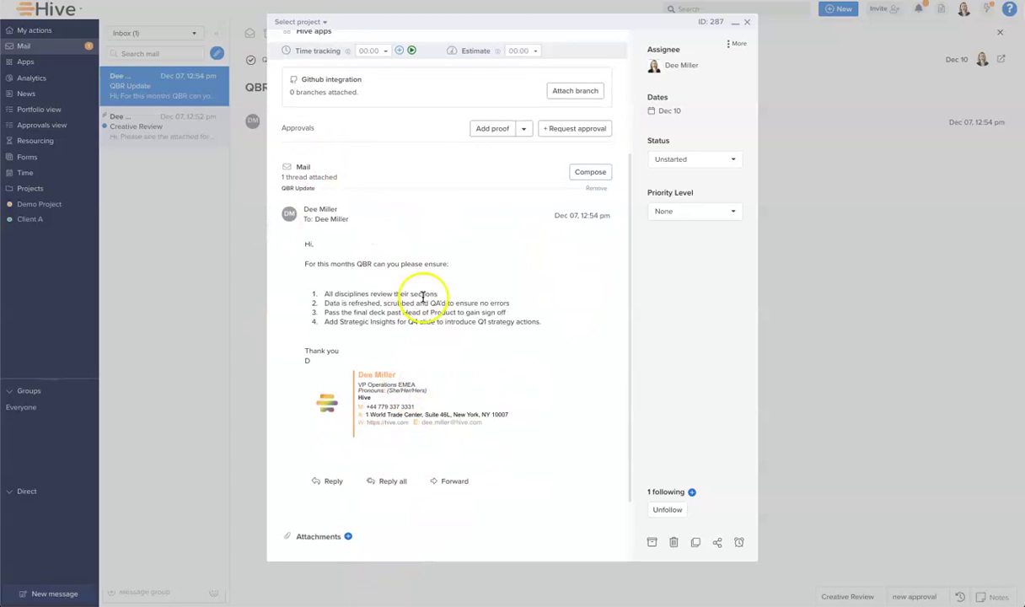
pyautogui.scroll(-2, 423, 295)
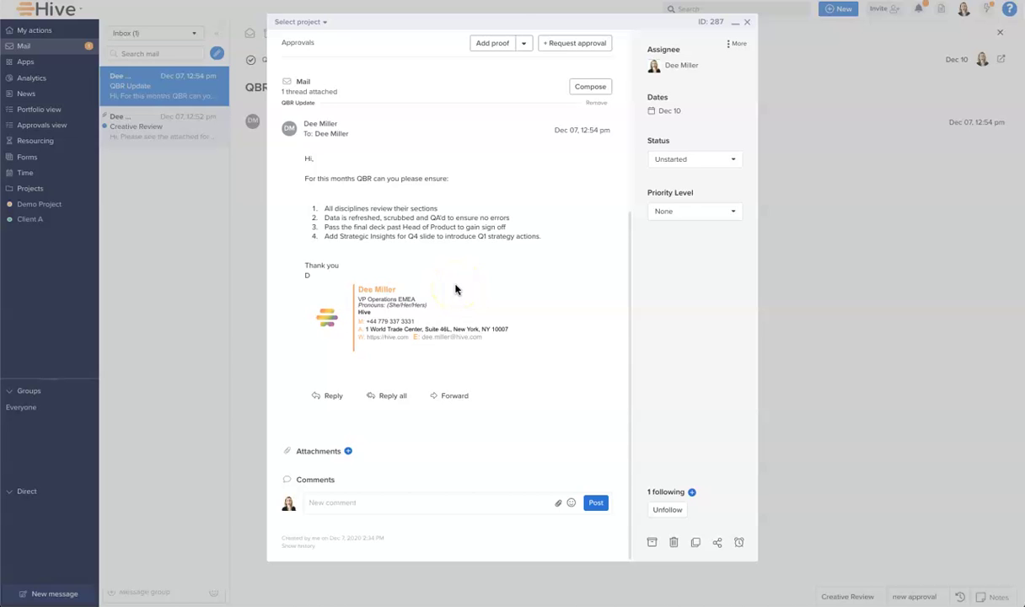
pyautogui.scroll(7, 484, 253)
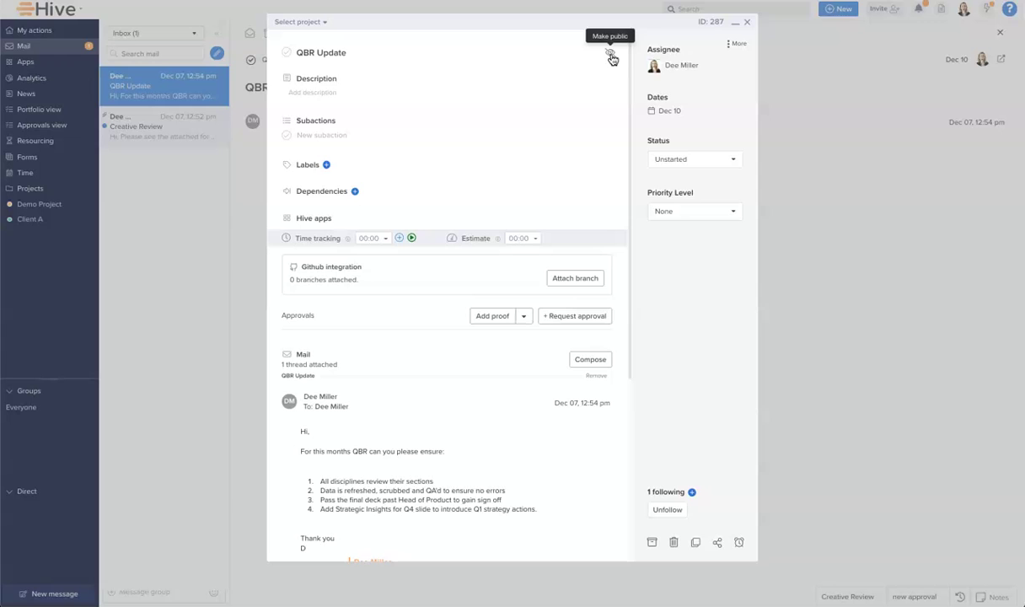
# Make the QBR Update card public and move it into new project
pyautogui.click(610, 54)
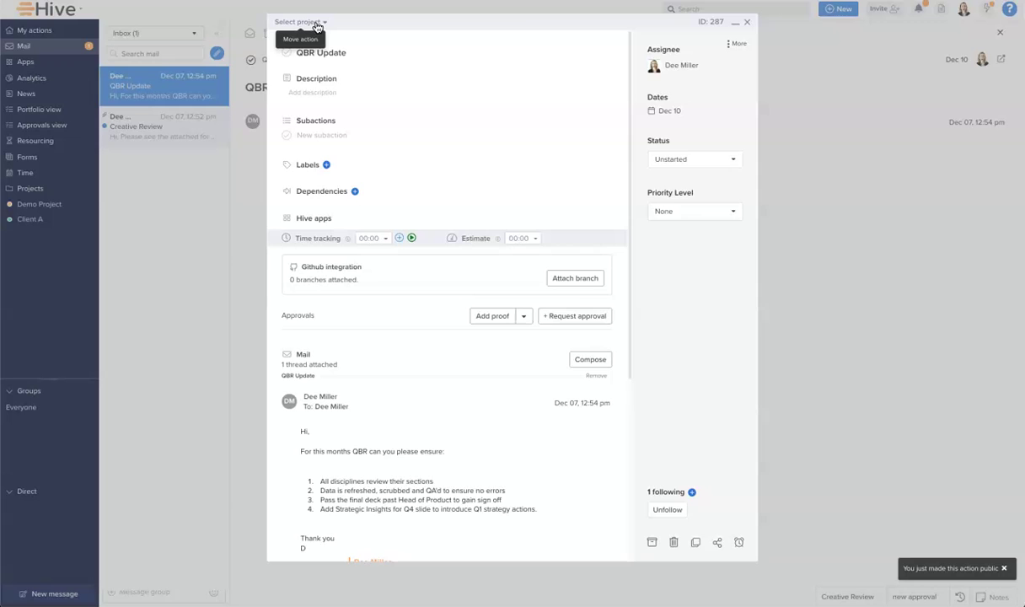
pyautogui.click(315, 22)
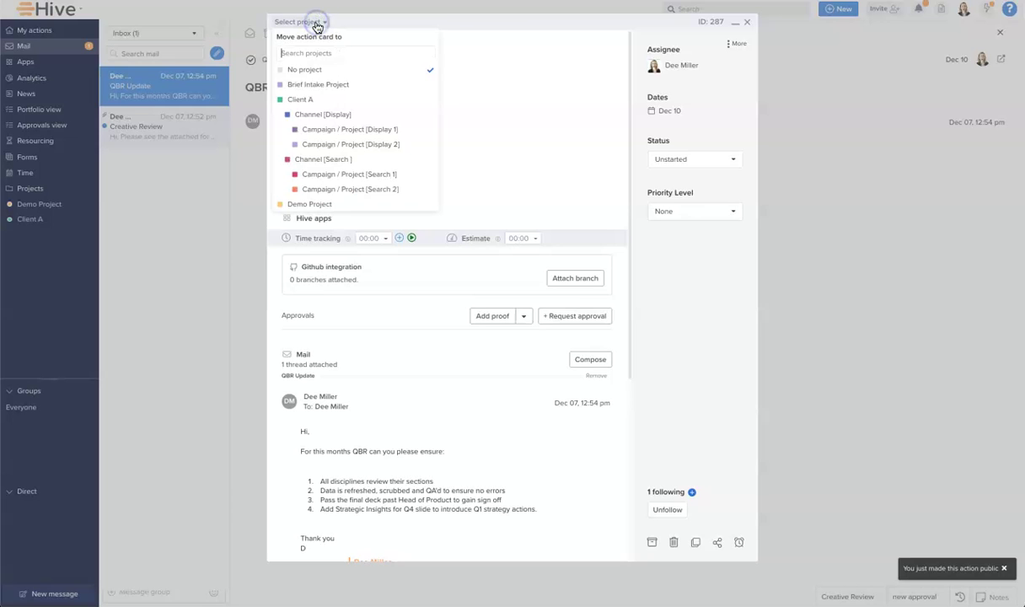
pyautogui.scroll(-2, 352, 157)
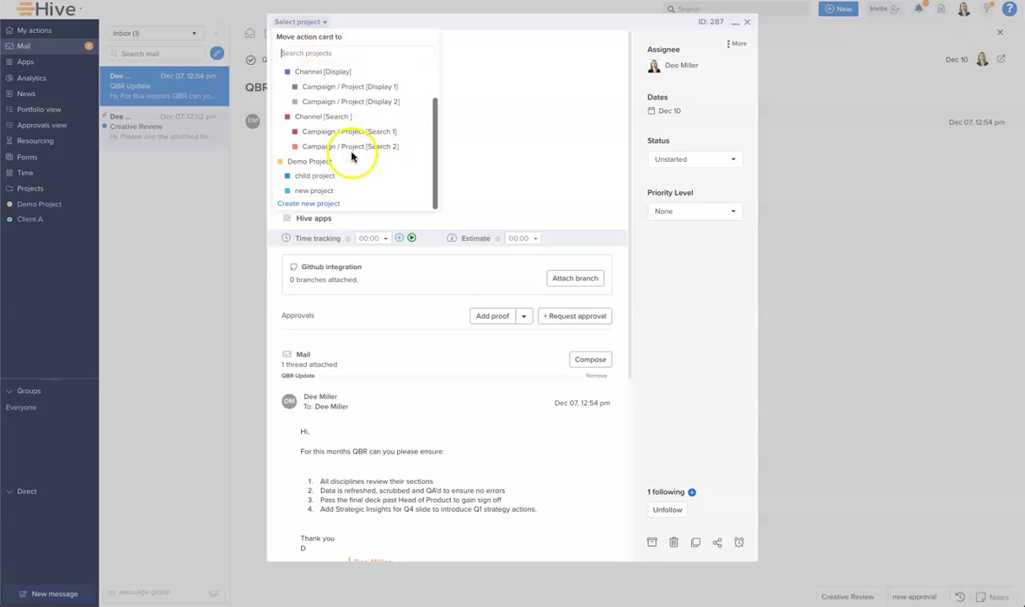
pyautogui.click(316, 191)
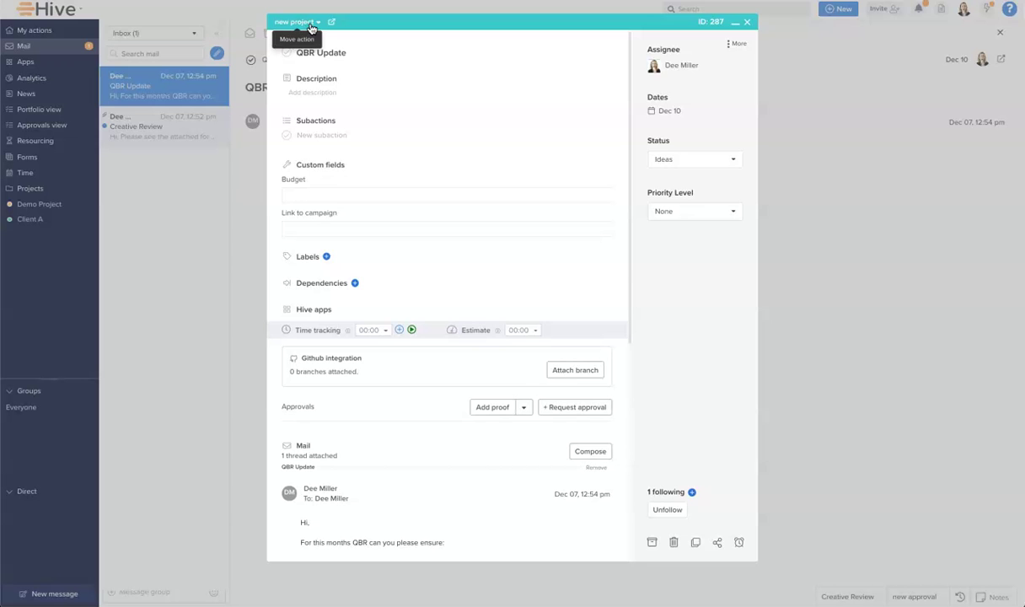
pyautogui.scroll(-5, 377, 183)
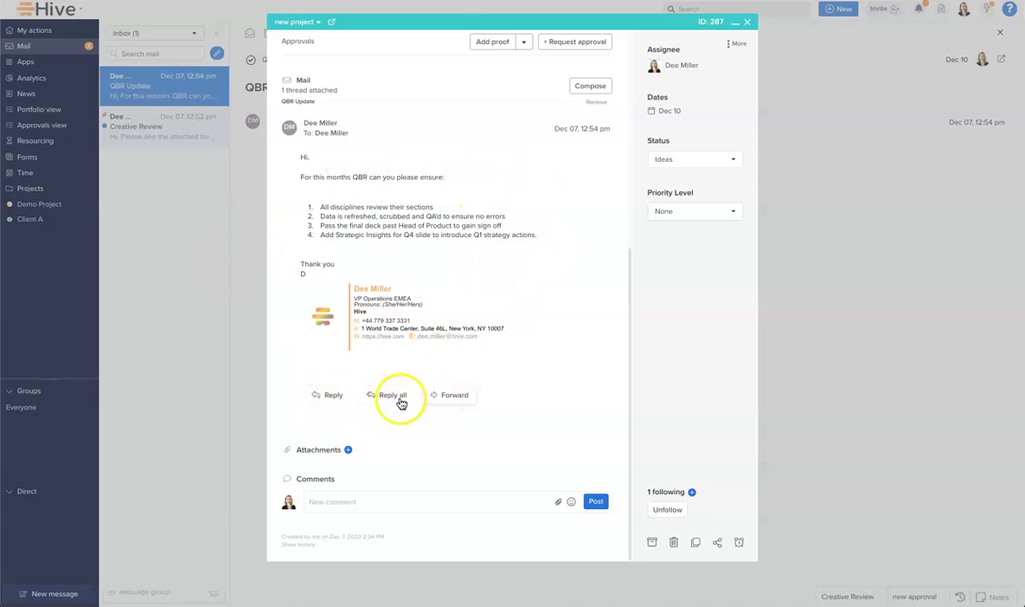
# Send a reply reading 'Got it,, thanks.' with a greeting and sign-off from the QBR Update card
pyautogui.click(331, 394)
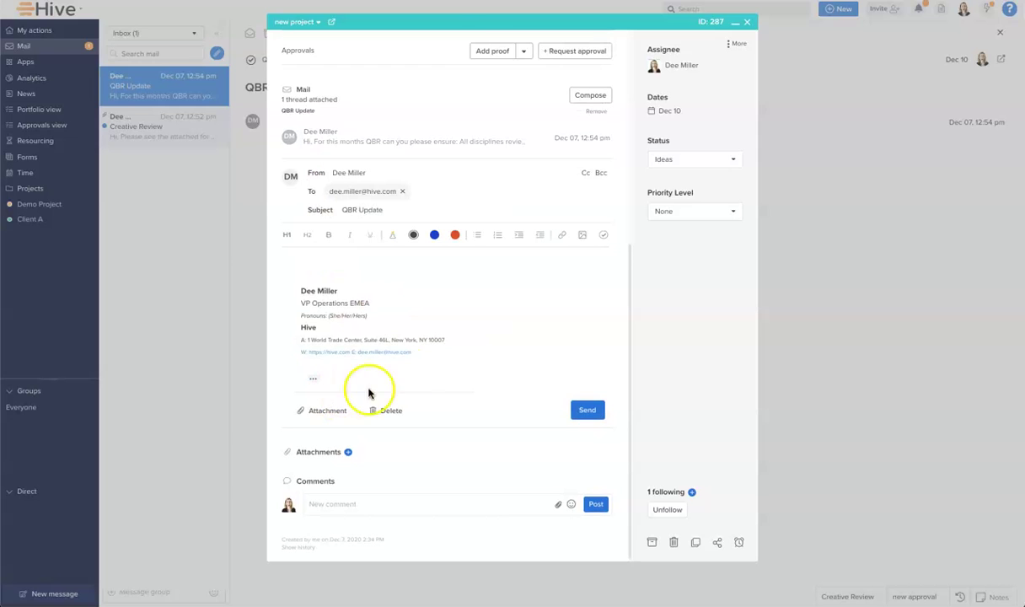
pyautogui.write('Hi')
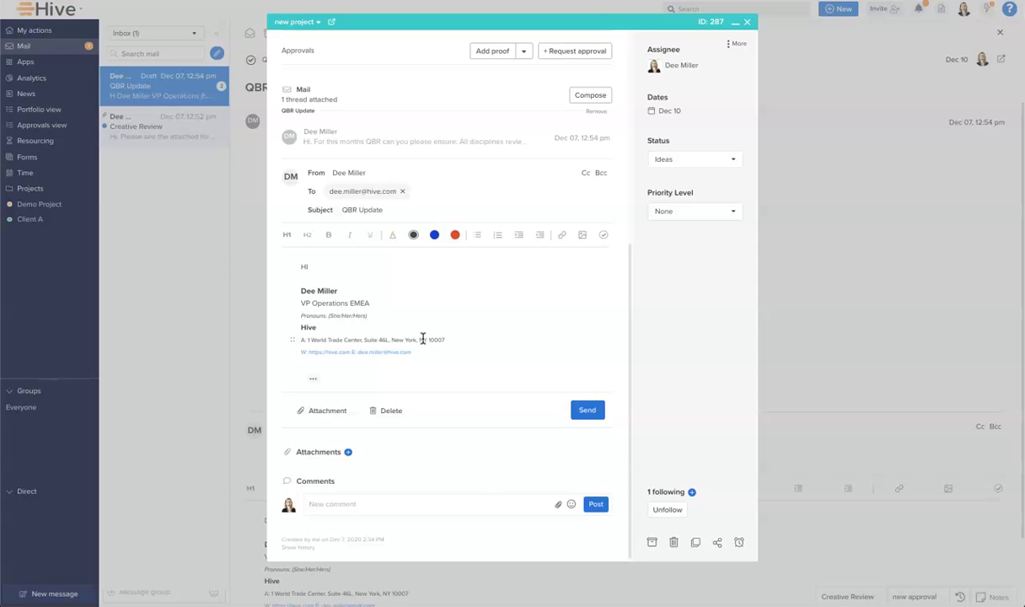
pyautogui.click(406, 339)
pyautogui.click(371, 274)
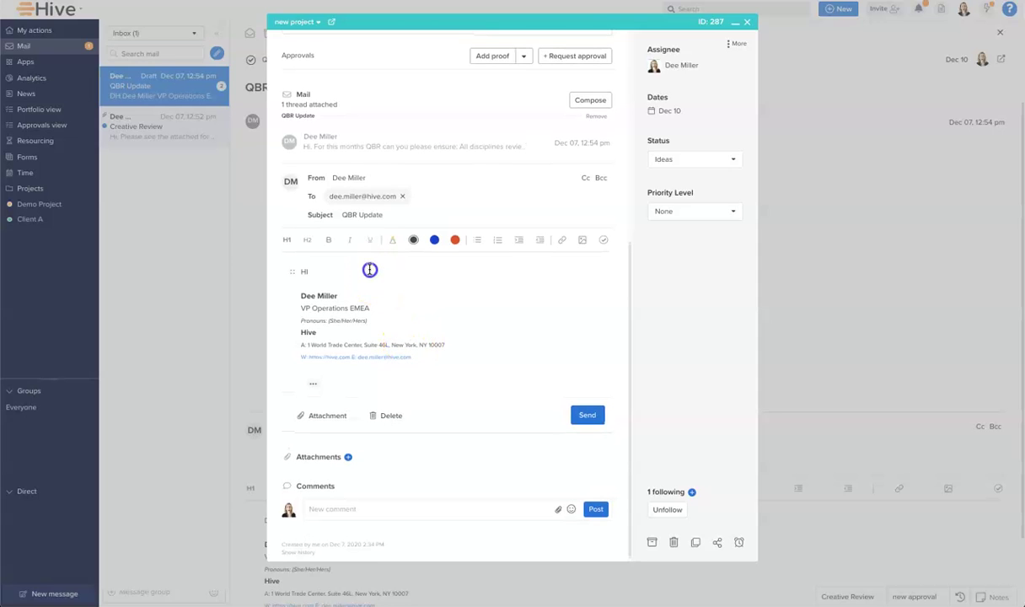
pyautogui.write('D,')
pyautogui.press('Return')
pyautogui.write('Got it,, than')
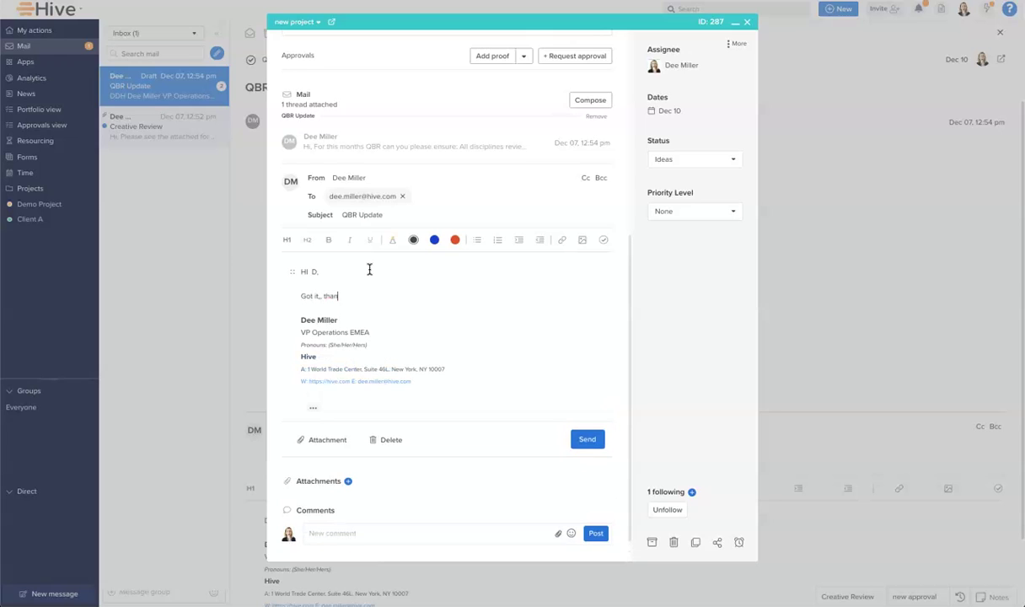
pyautogui.write('ks.')
pyautogui.press('Return')
pyautogui.press('Return')
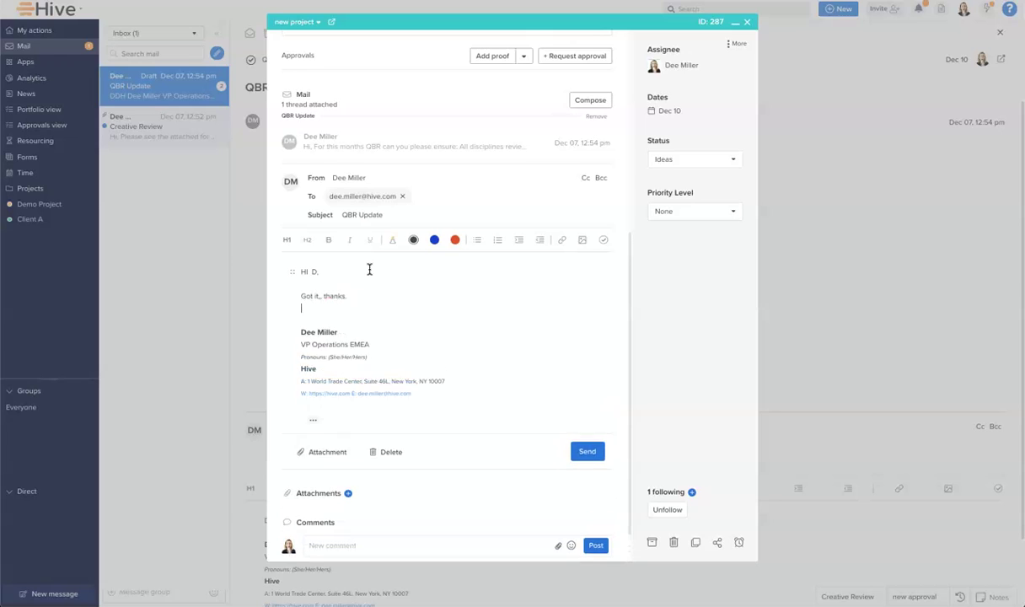
pyautogui.write('D')
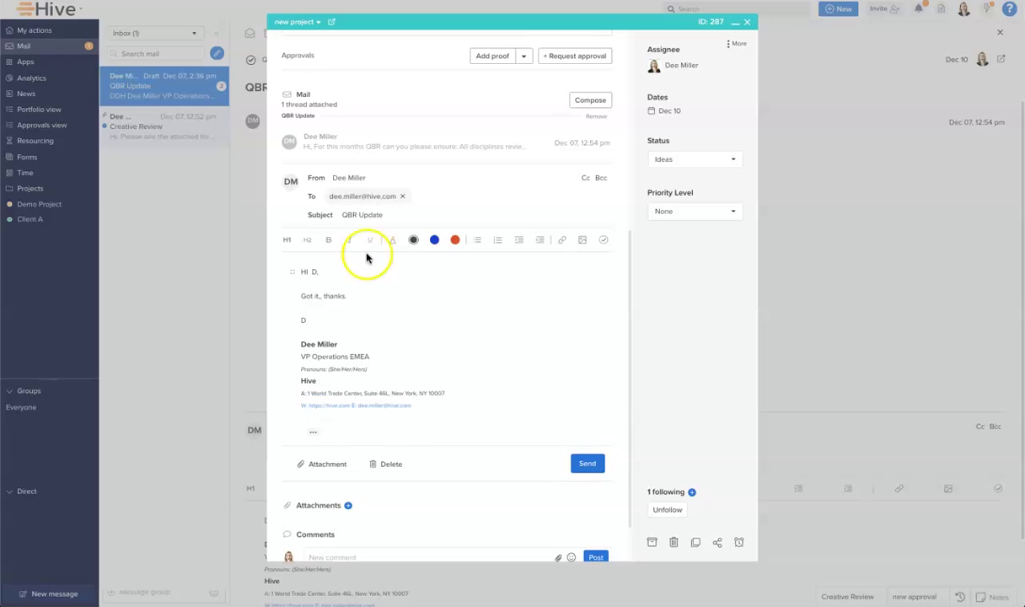
pyautogui.click(588, 464)
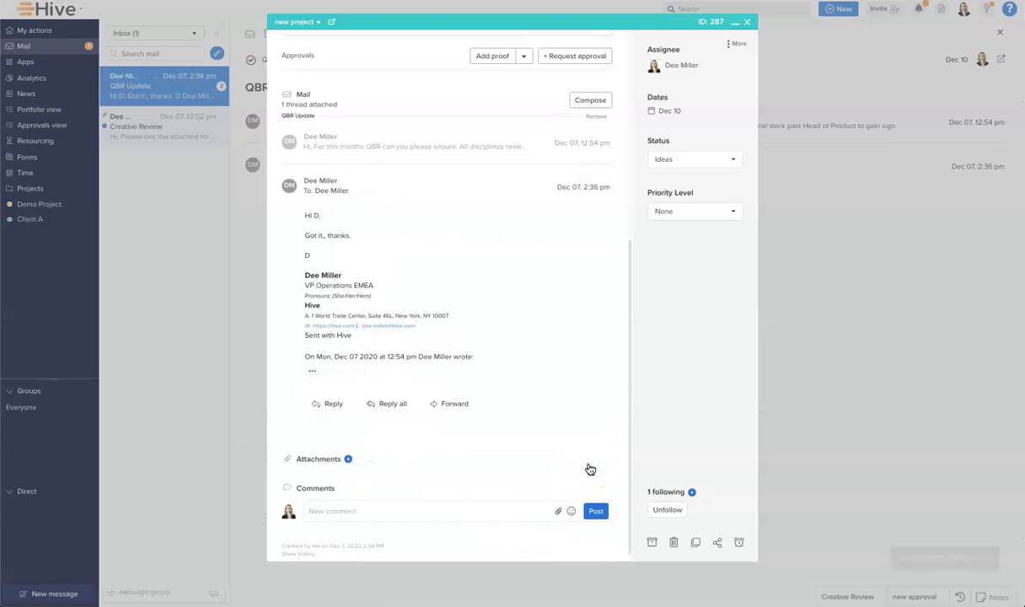
# Scroll the card back to the top and close the QBR Update action to return to the thread
pyautogui.click(542, 437)
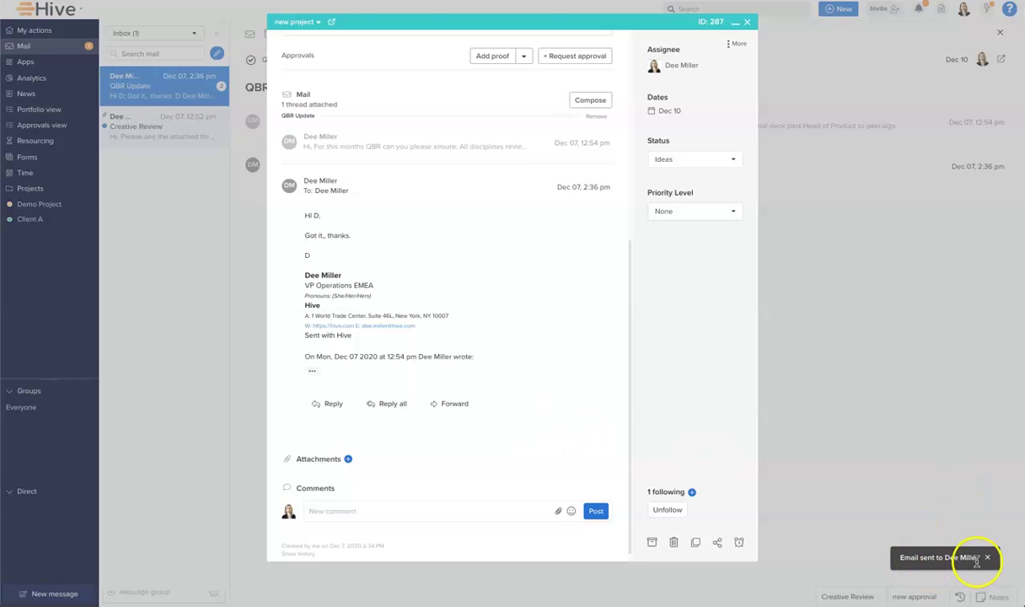
pyautogui.scroll(-1, 425, 374)
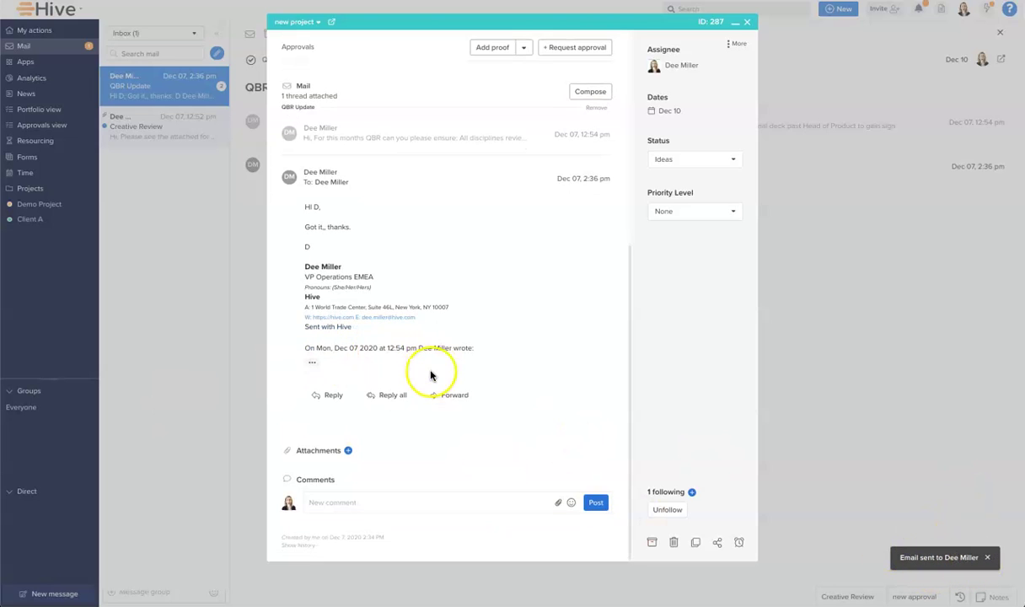
pyautogui.scroll(2, 430, 374)
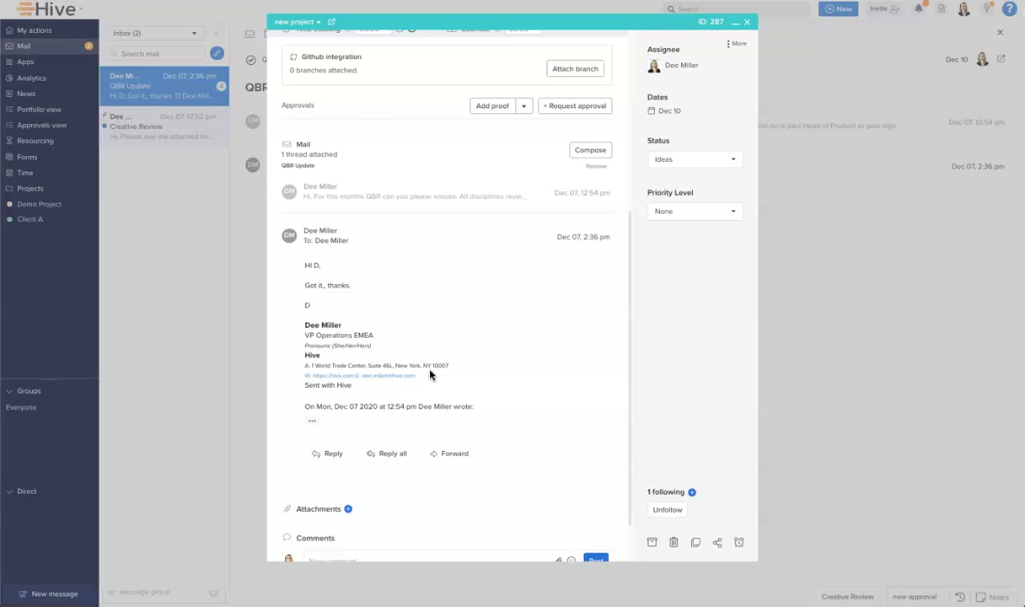
pyautogui.scroll(5, 455, 354)
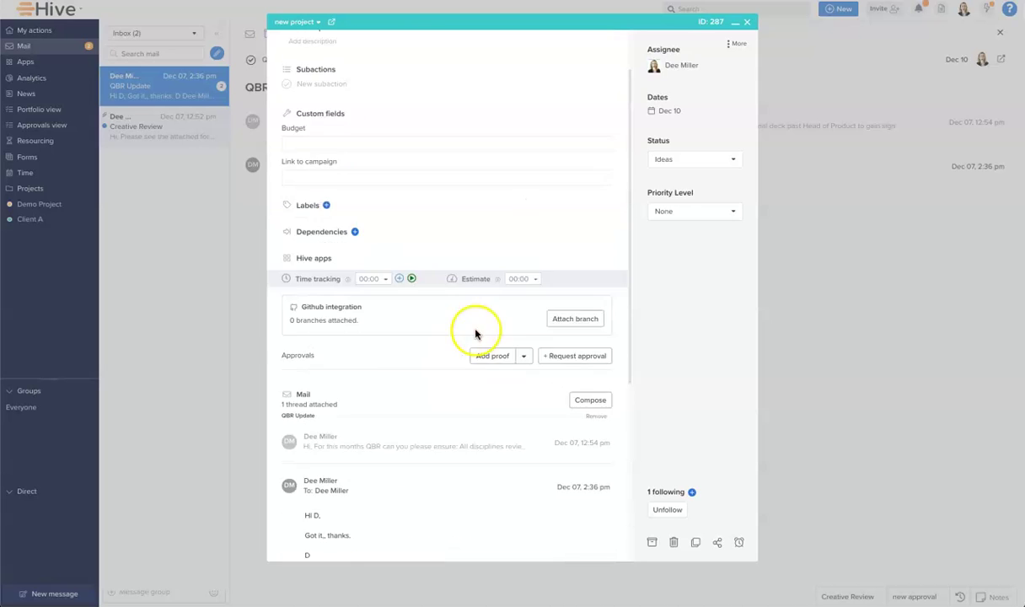
pyautogui.click(746, 23)
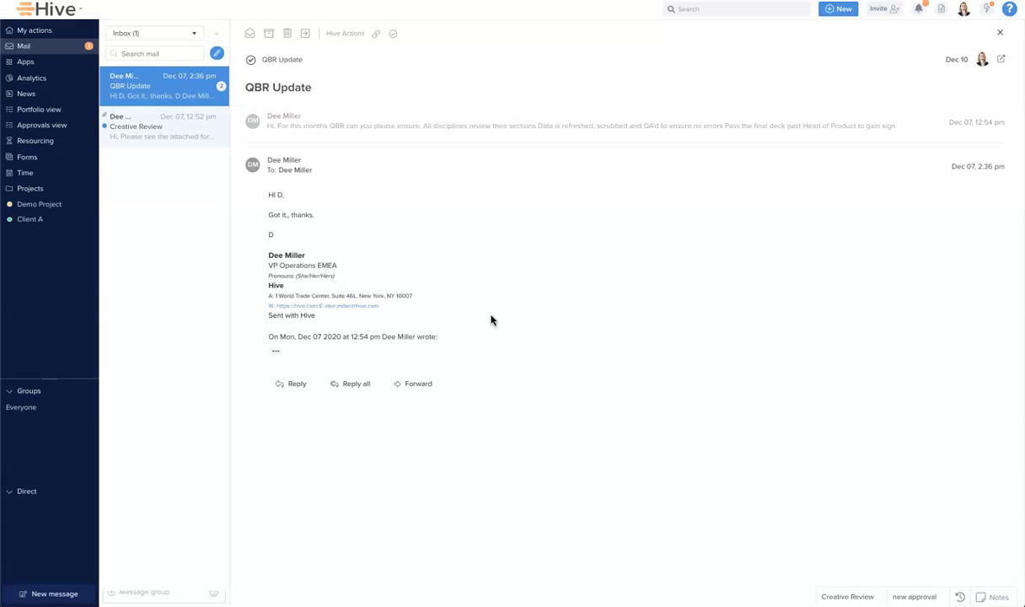
# Link the Creative Review email to the existing new project: Creative Review action, found by searching 'creative revi'
pyautogui.click(152, 128)
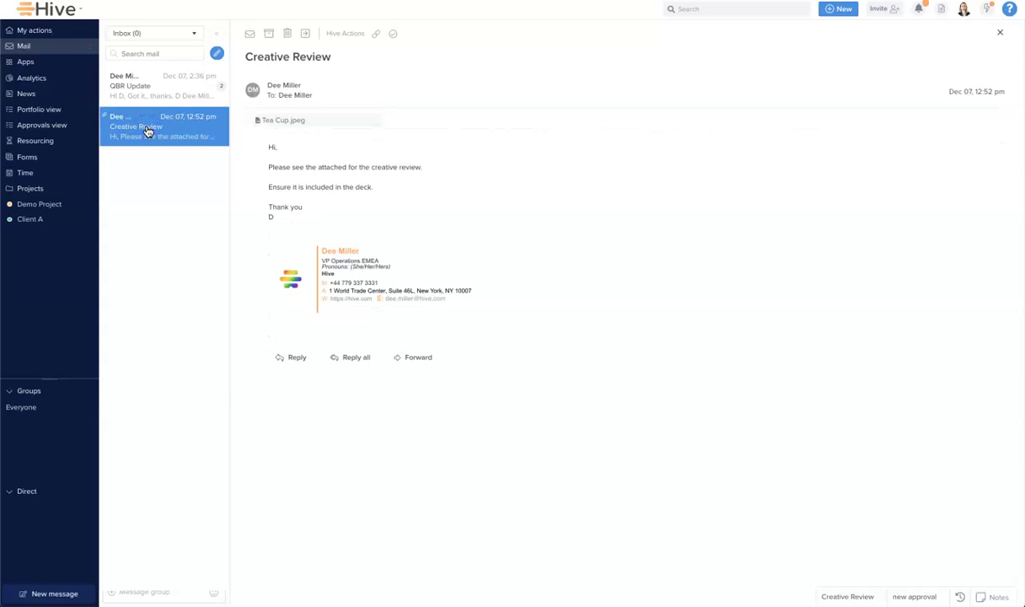
pyautogui.click(376, 35)
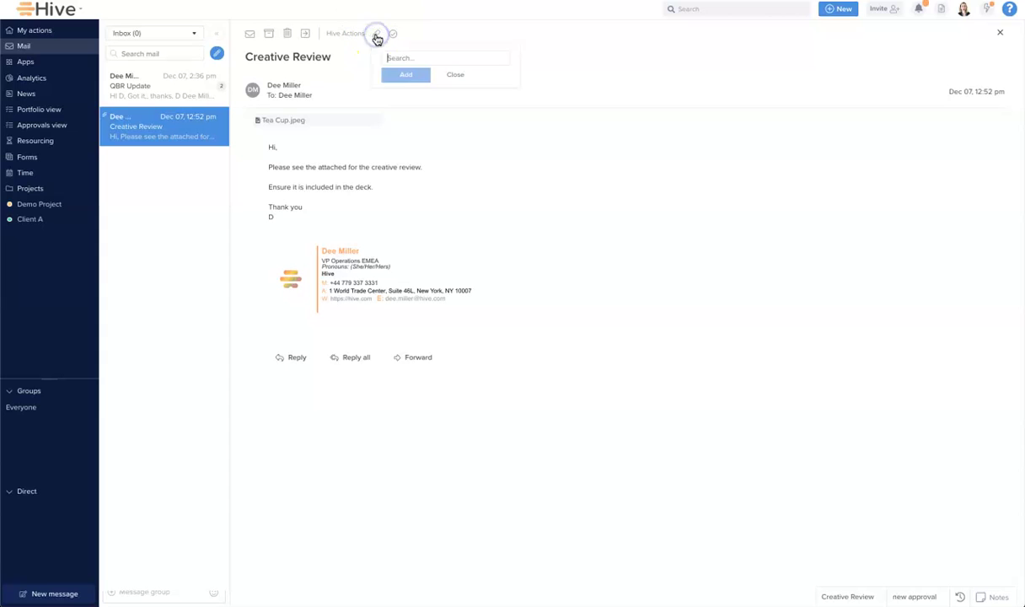
pyautogui.click(394, 60)
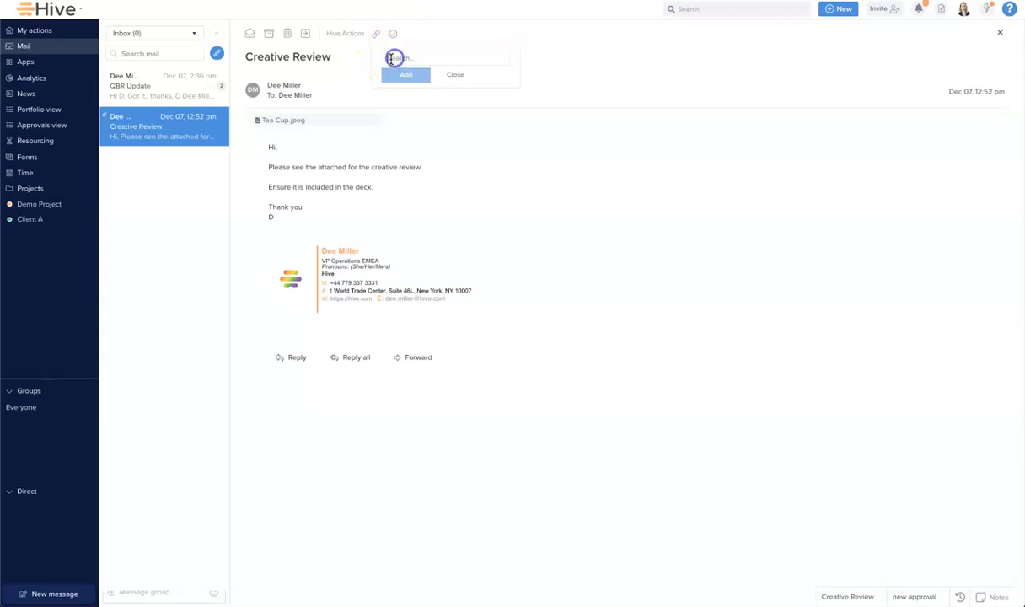
pyautogui.write('creative revi')
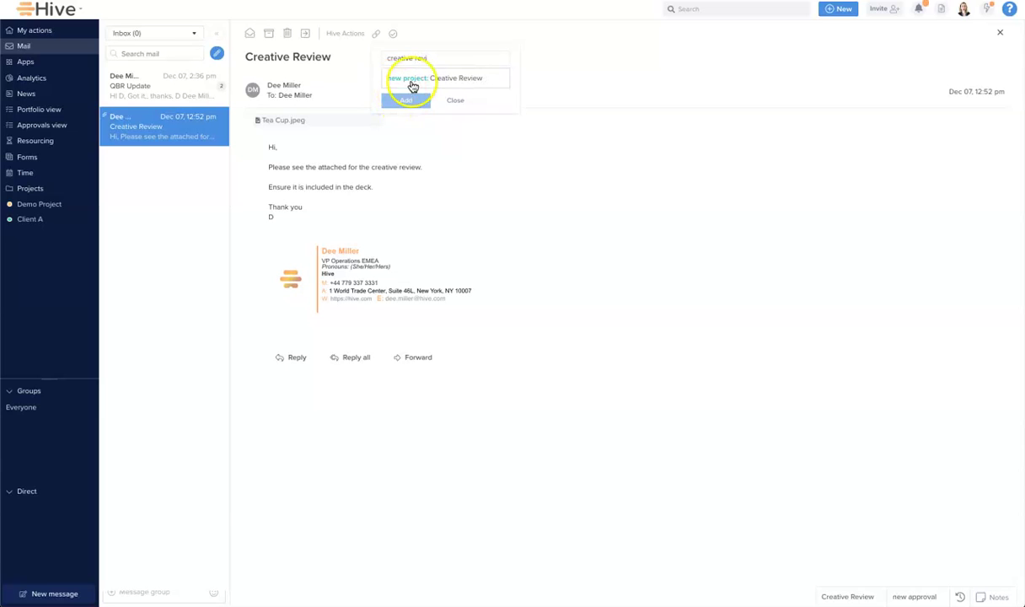
pyautogui.click(412, 78)
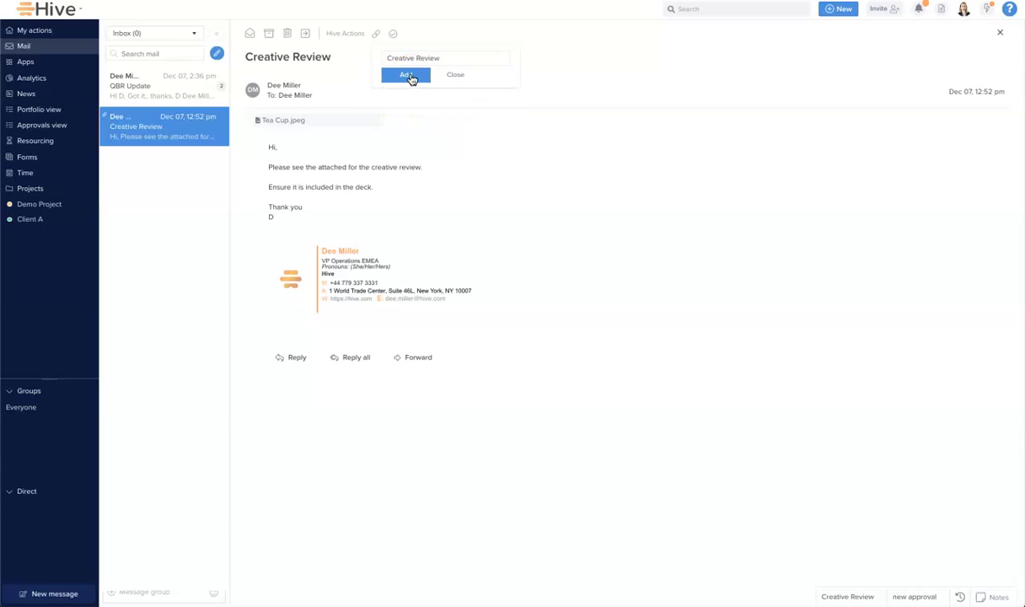
pyautogui.click(406, 76)
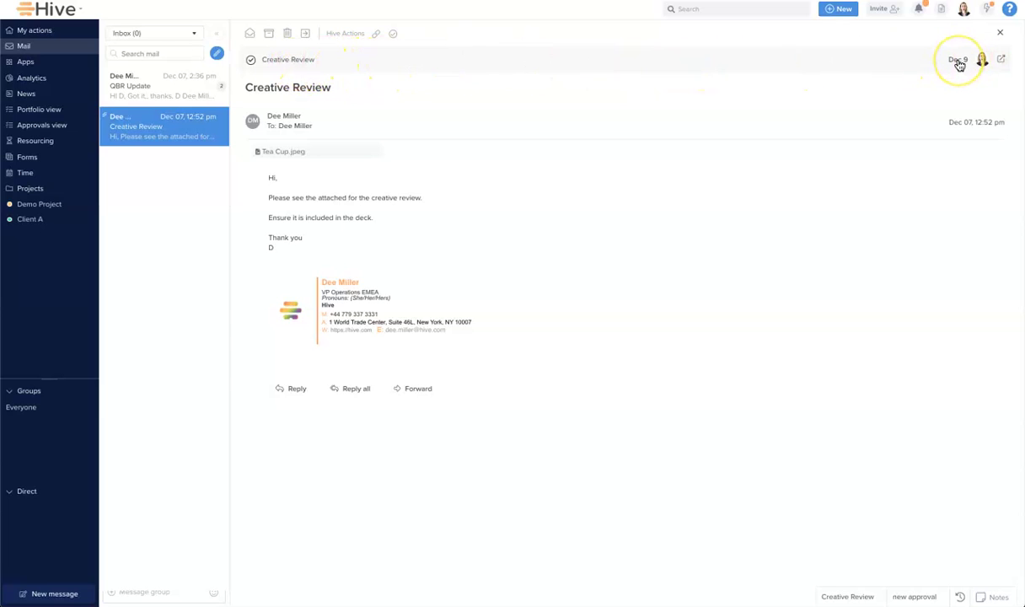
pyautogui.click(1000, 59)
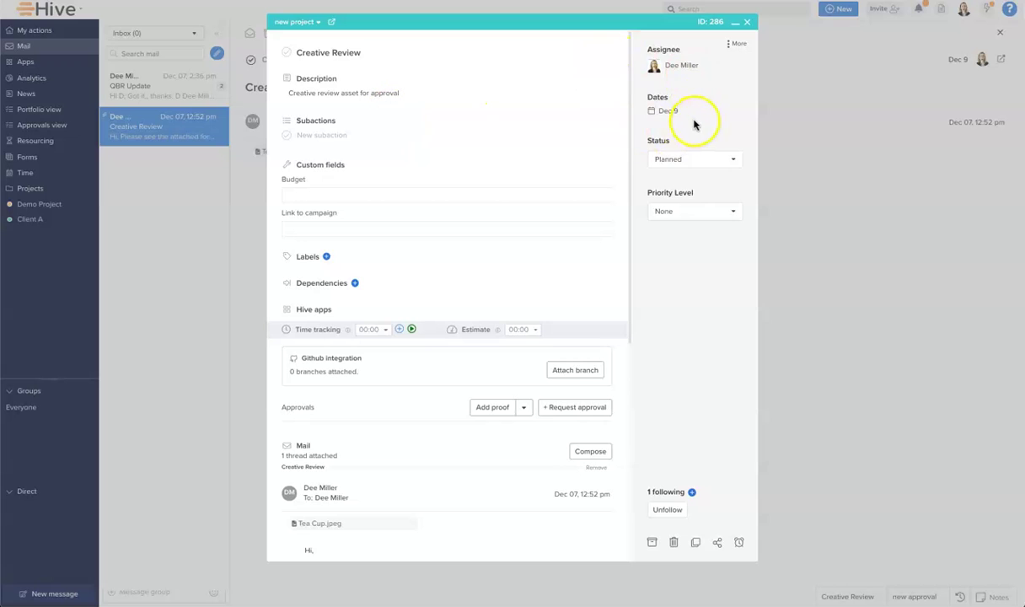
pyautogui.scroll(-5, 382, 412)
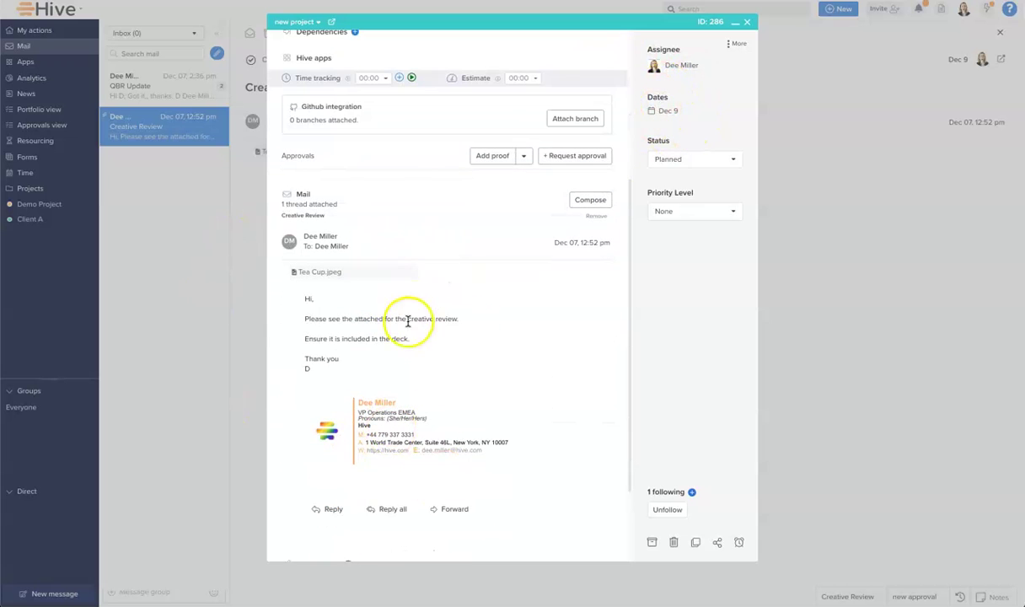
pyautogui.scroll(-1, 379, 295)
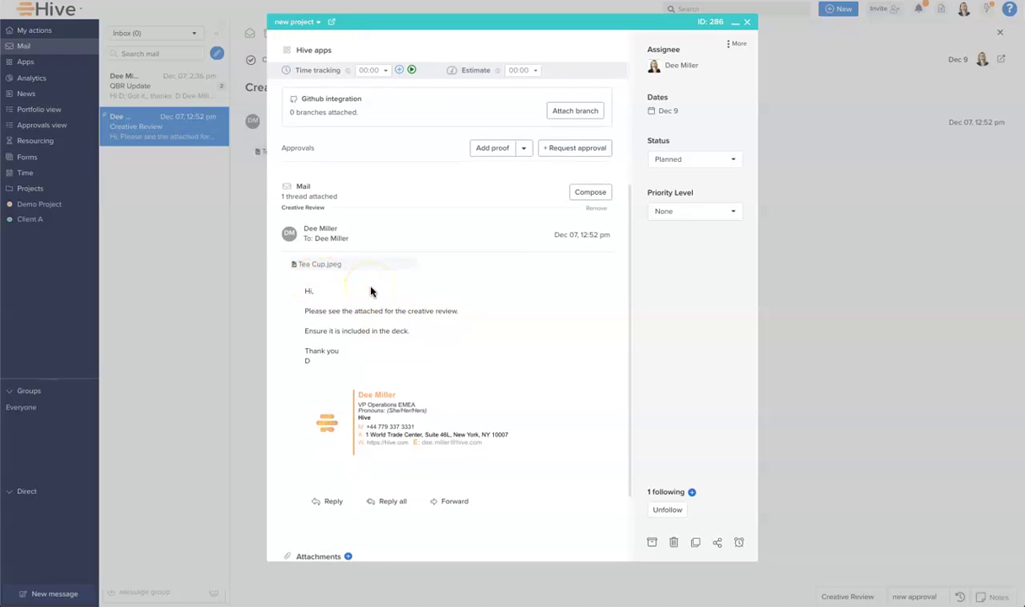
pyautogui.click(747, 24)
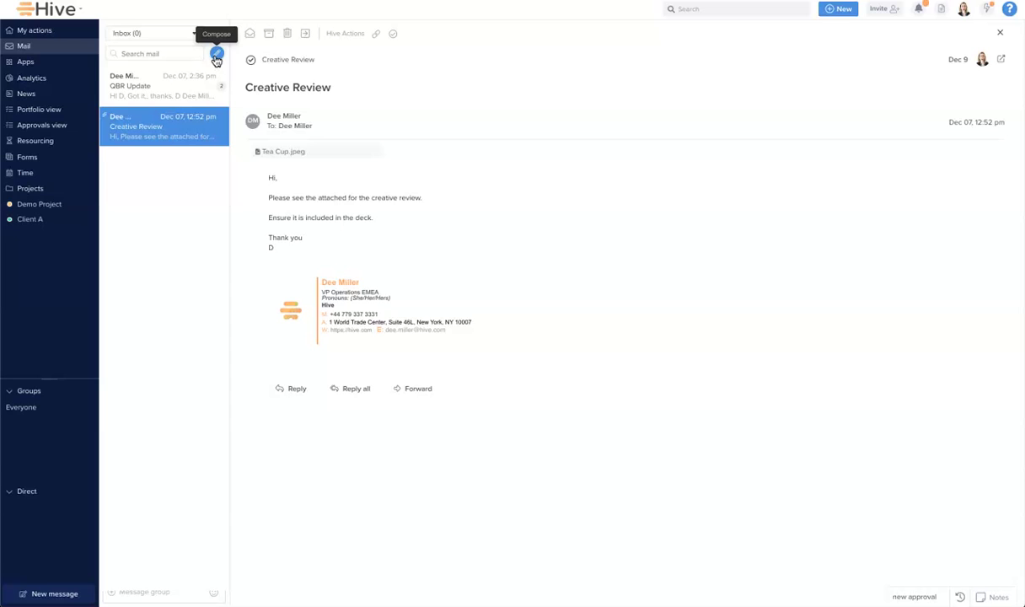
# Reselect Inbox from the folder list to refresh, showing the QBR Update thread with the sent reply
pyautogui.click(168, 52)
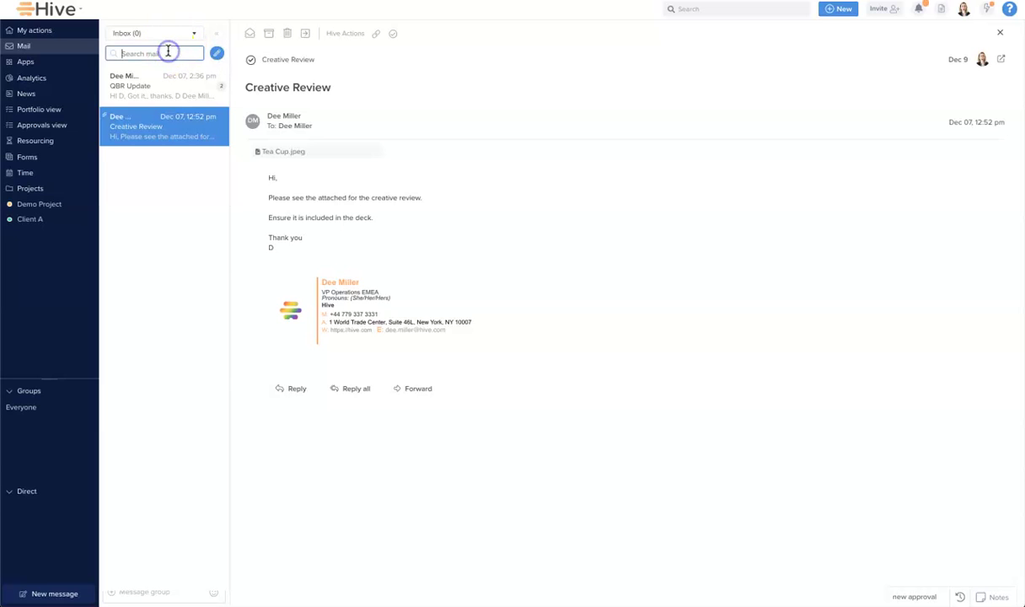
pyautogui.click(195, 34)
pyautogui.scroll(-4, 165, 125)
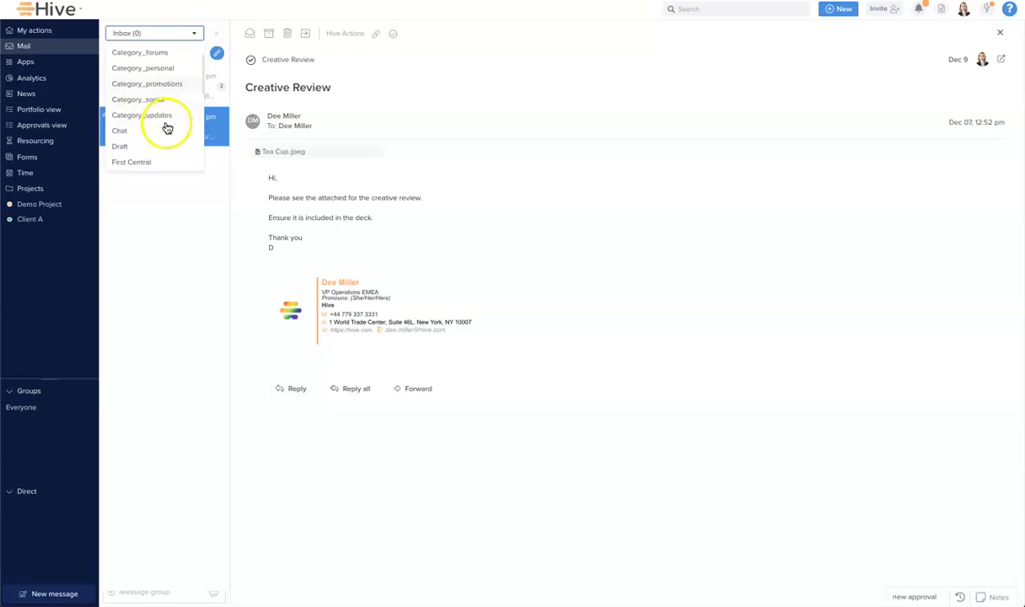
pyautogui.scroll(-2, 166, 128)
pyautogui.scroll(6, 164, 128)
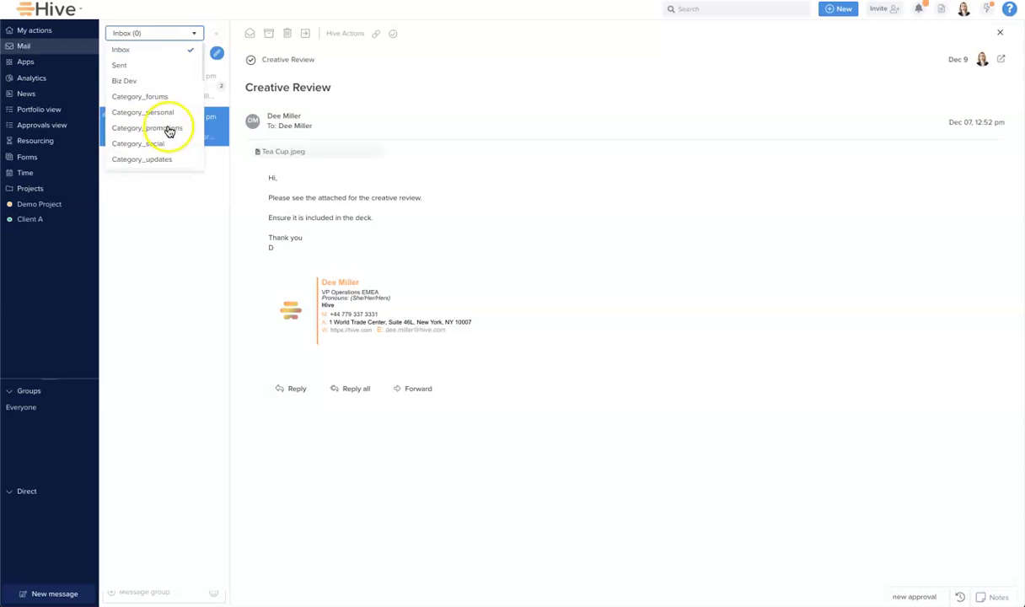
pyautogui.click(329, 180)
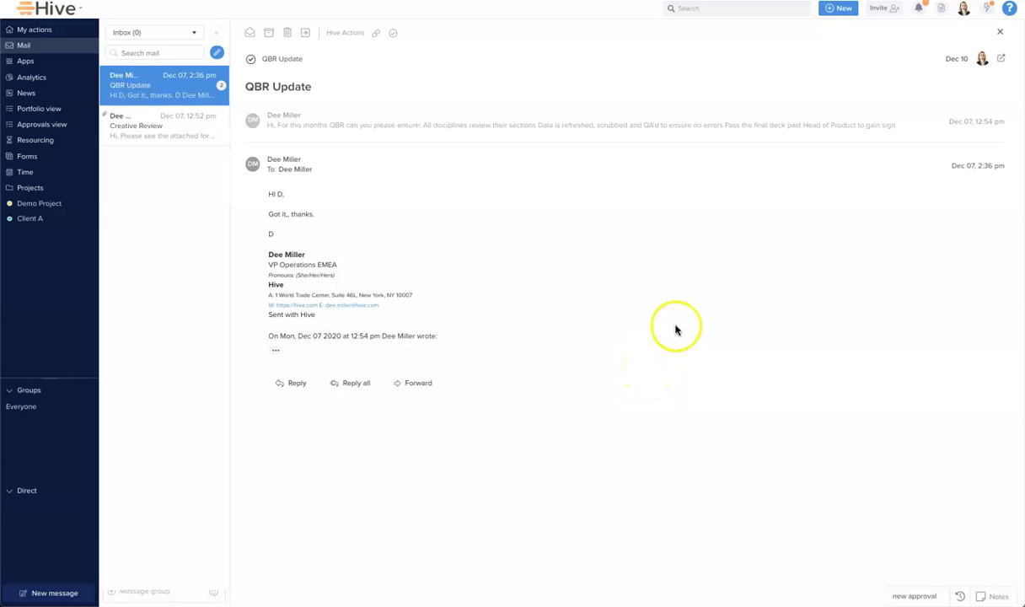
# Open My profile from the avatar menu on the Mail tab with the email signature settings
pyautogui.click(963, 10)
pyautogui.click(878, 180)
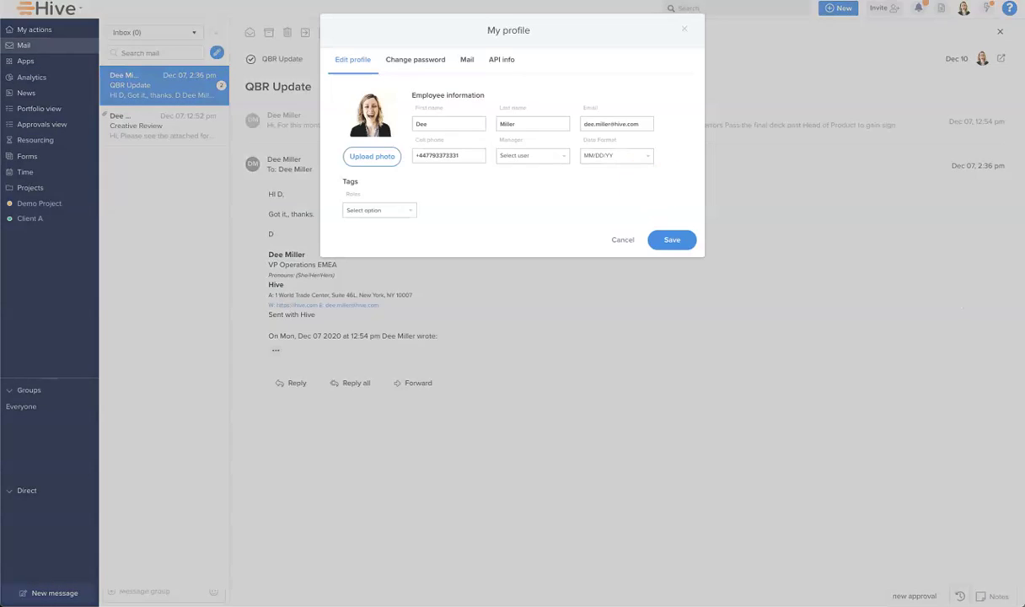
pyautogui.click(466, 59)
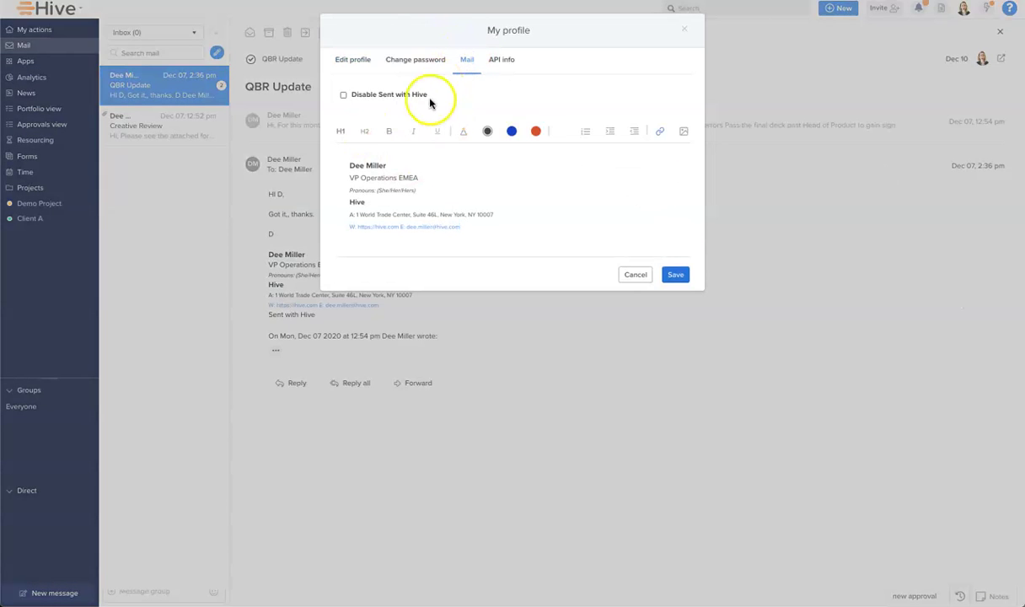